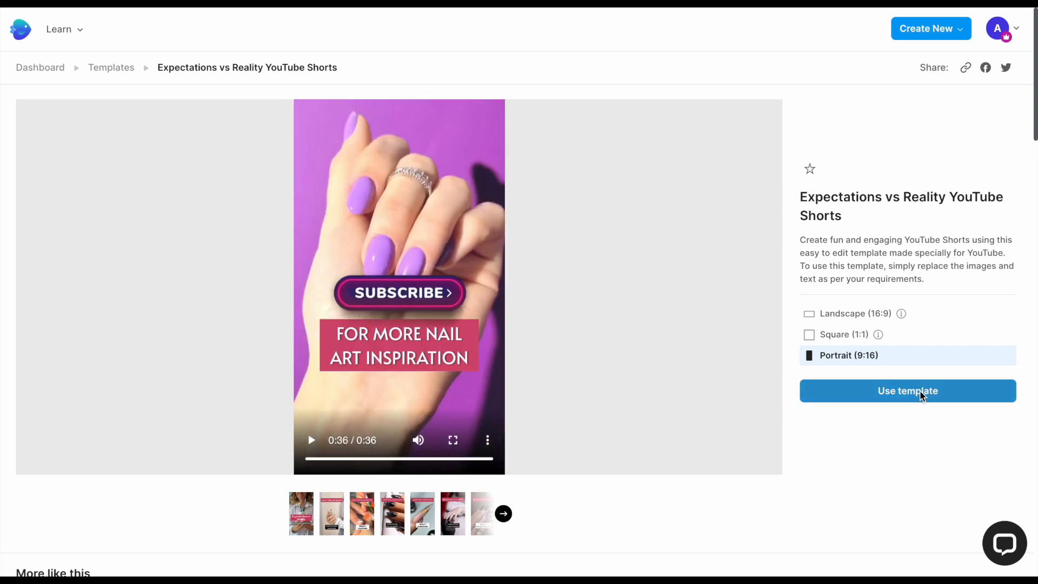
Start a project from the portrait (9:16) Expectations vs Reality YouTube Shorts template and select its opening video and music track.
left_click(919, 391)
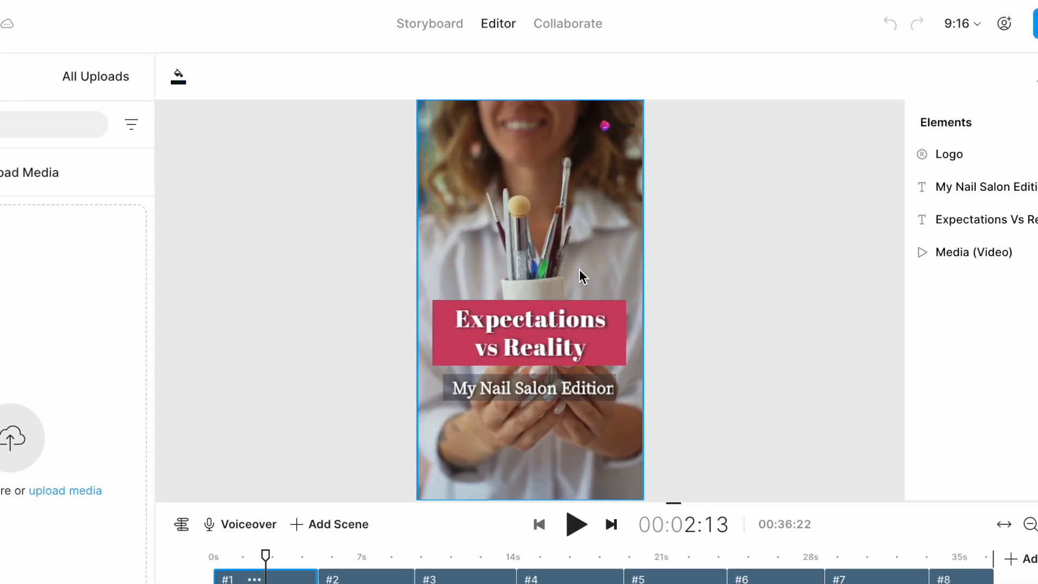
left_click(587, 214)
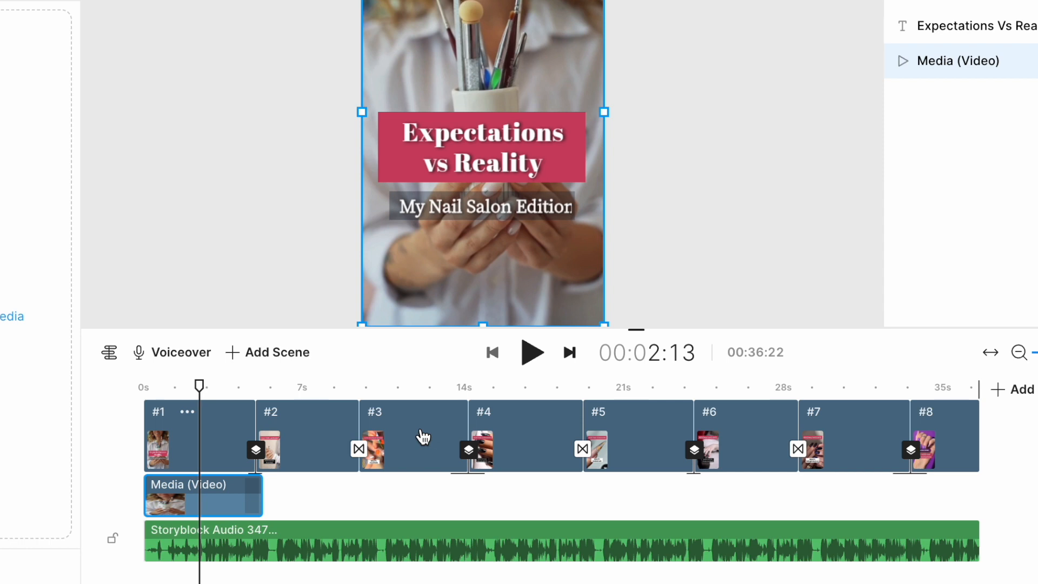
left_click(241, 554)
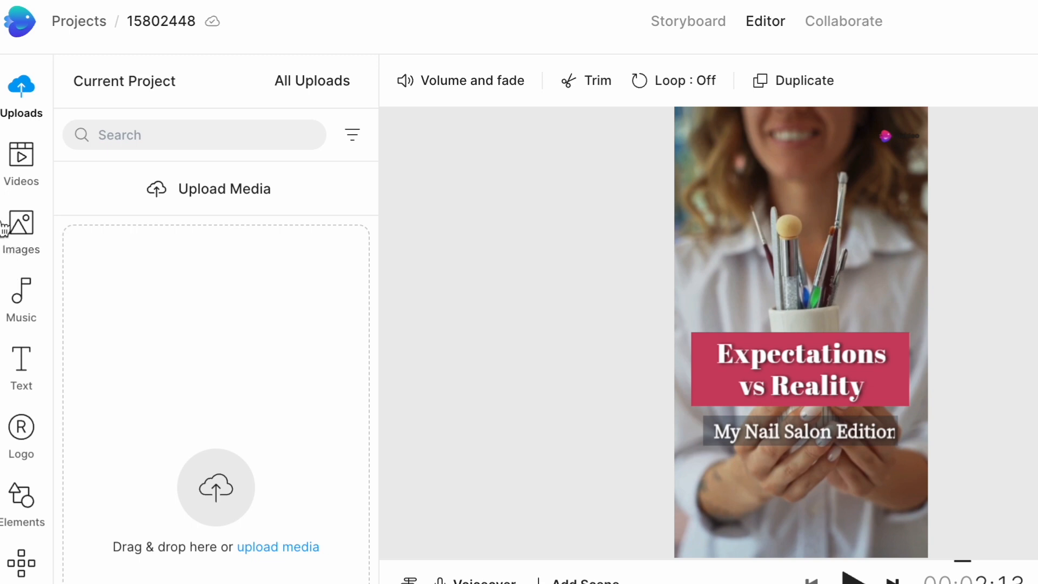
Look through the stock video, image, text and music libraries, then return to the project's uploads.
left_click(23, 161)
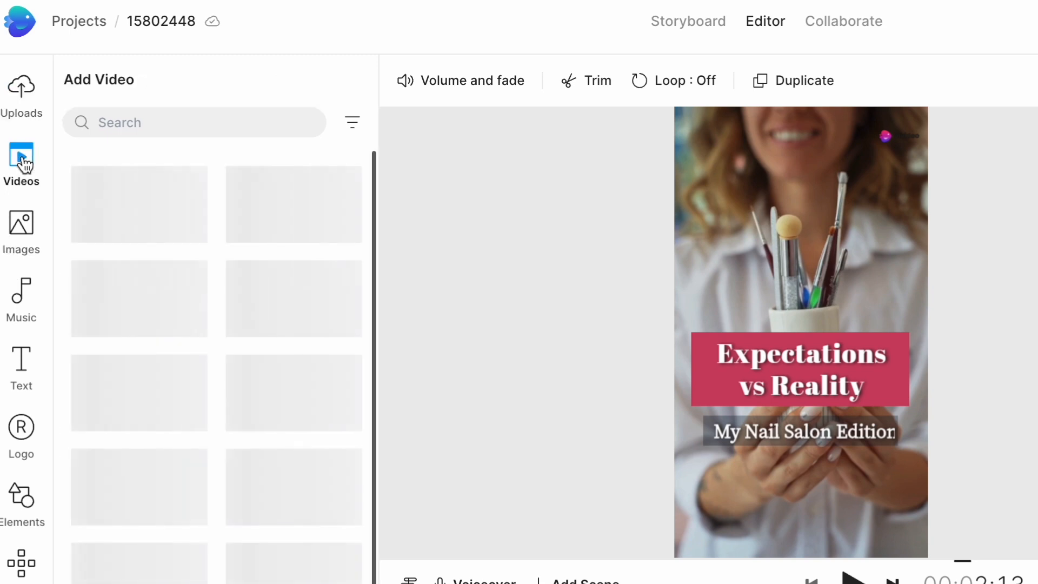
left_click(21, 222)
left_click(25, 369)
left_click(28, 317)
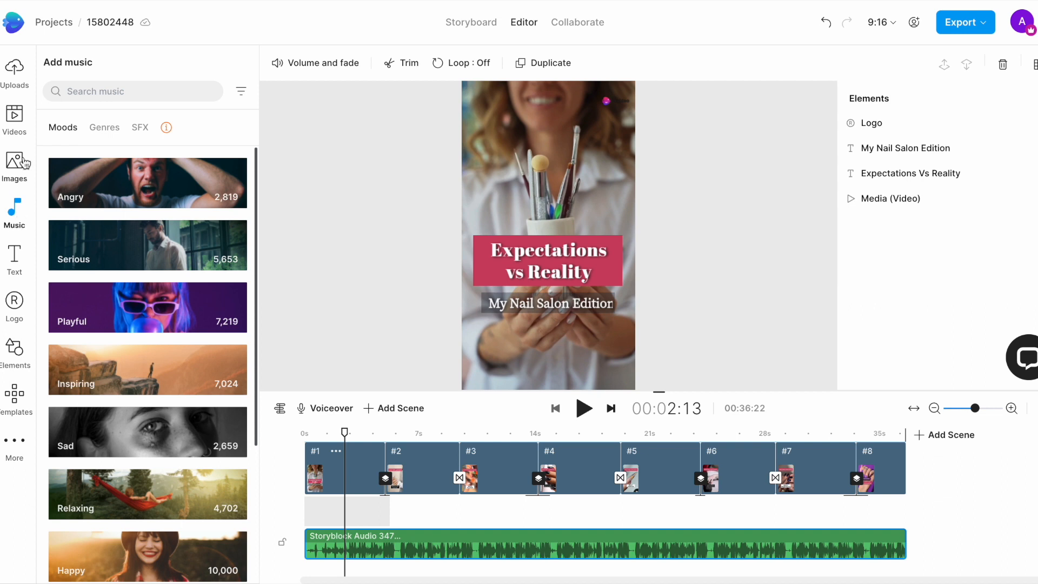
left_click(21, 80)
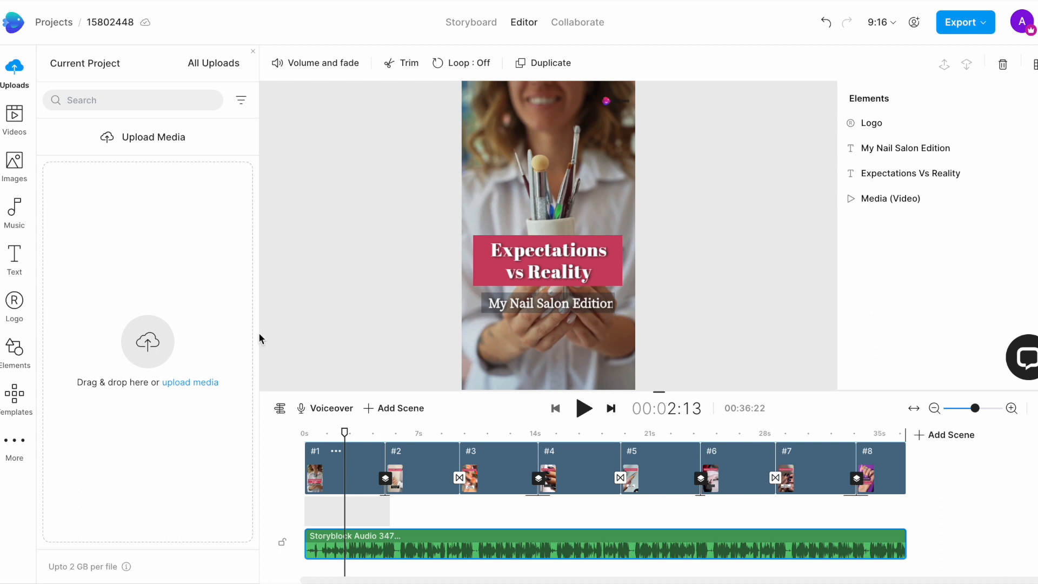
Preview scene 2 and further scenes of the template at several points along the timeline.
left_click(428, 436)
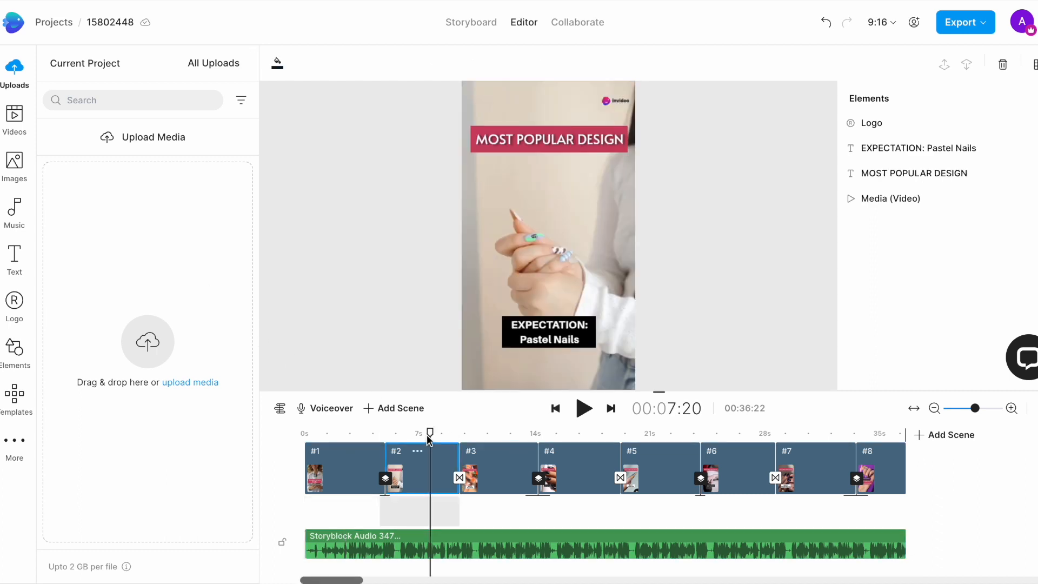
left_click(591, 436)
left_click(729, 436)
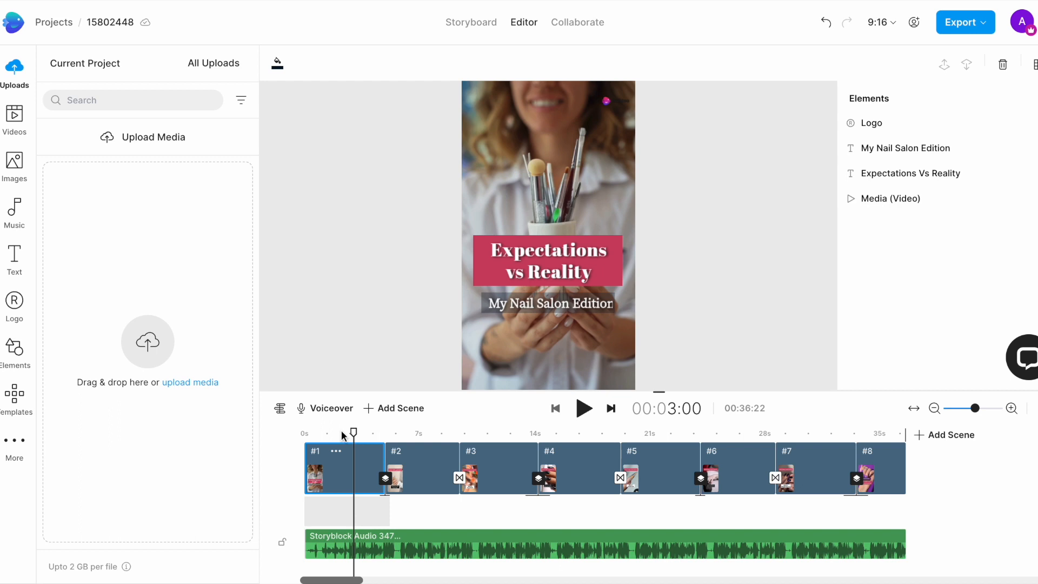
Change the "My Nail Salon Edition" subtitle in scene 1 to "My DIY Jewelry Business".
left_click(549, 262)
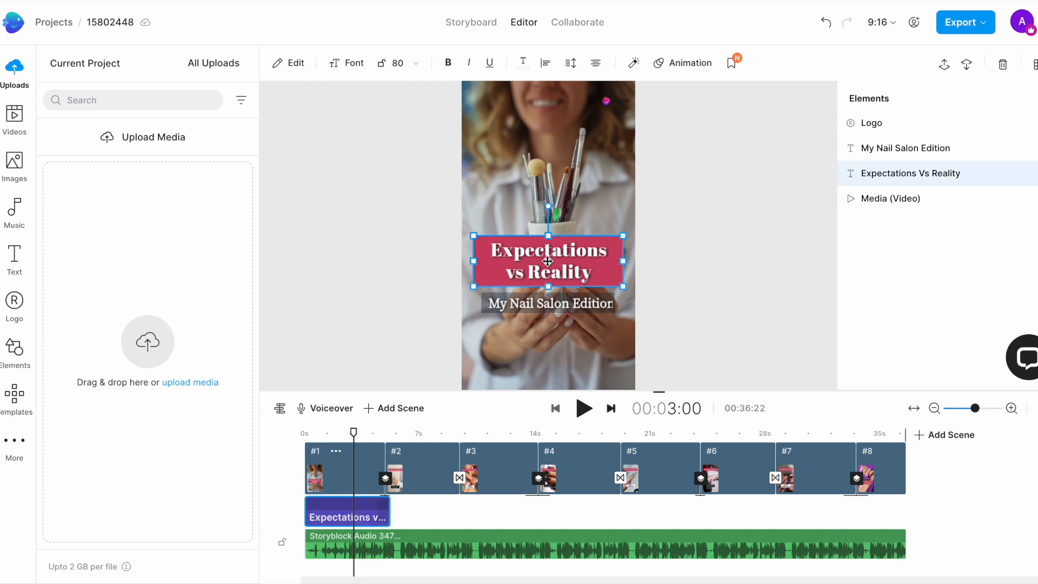
left_click(526, 310)
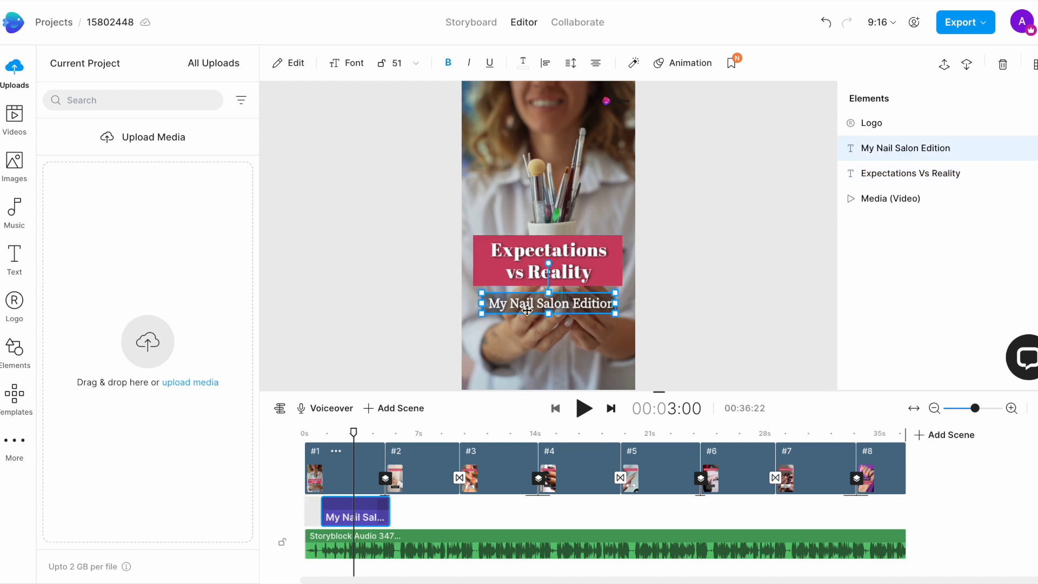
double_click(526, 310)
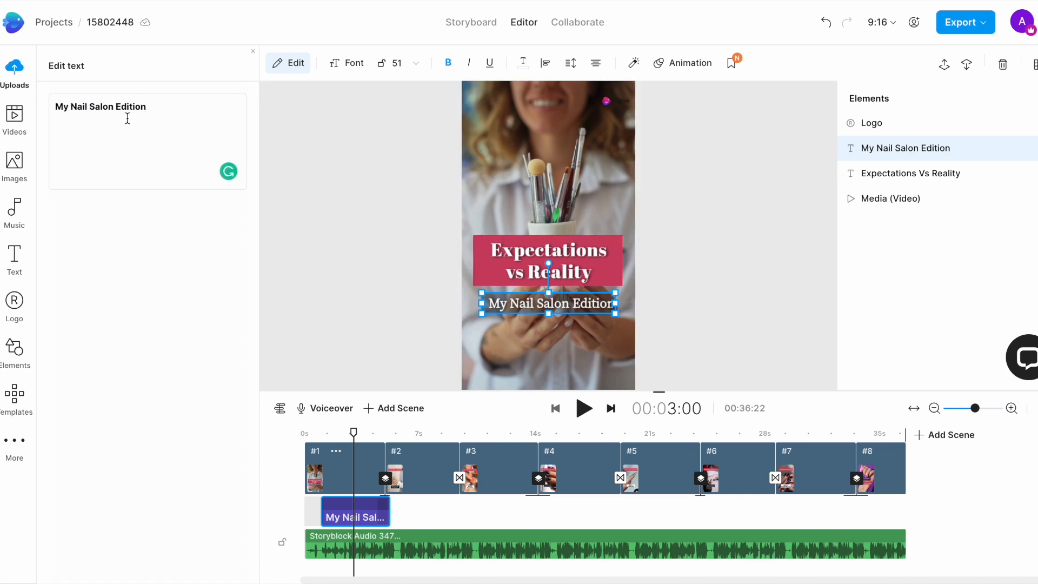
left_click_drag(71, 106, 147, 105)
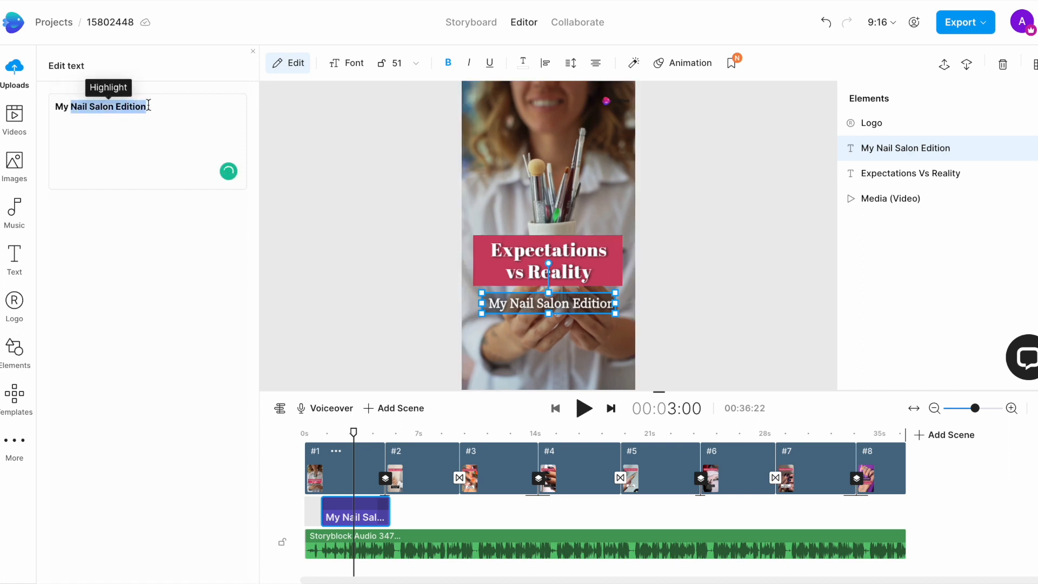
type("DIY Jewelry Business")
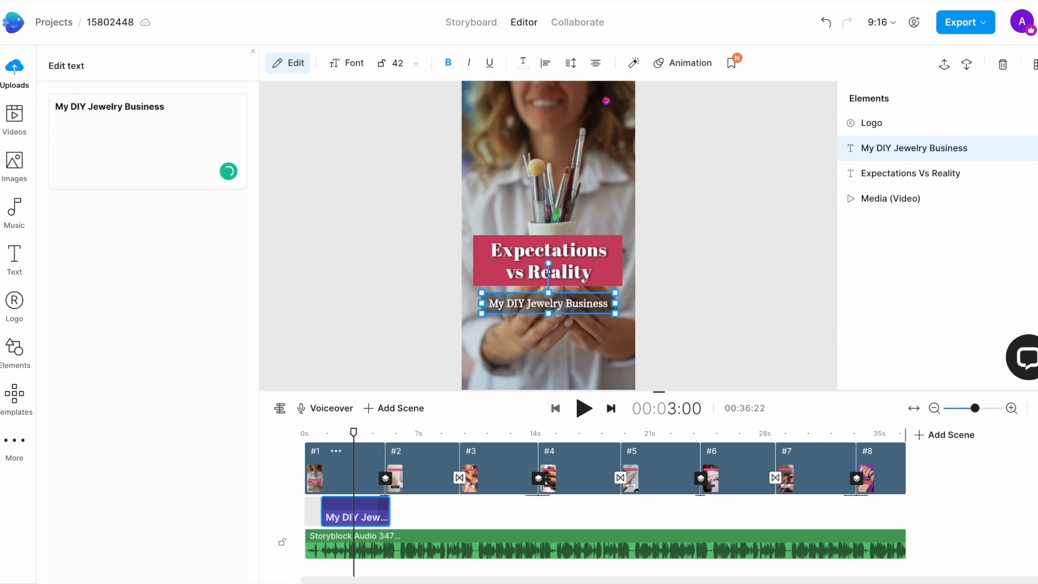
Change scene 2's "MOST POPULAR DESIGN" heading to "MOST POPULAR ITEM".
left_click(417, 432)
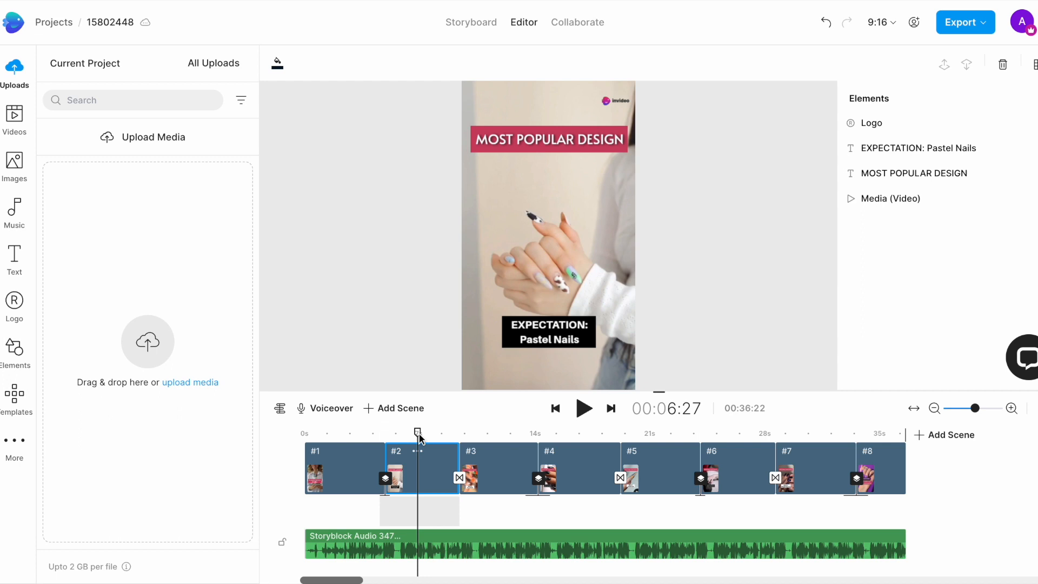
left_click(588, 140)
left_click(587, 137)
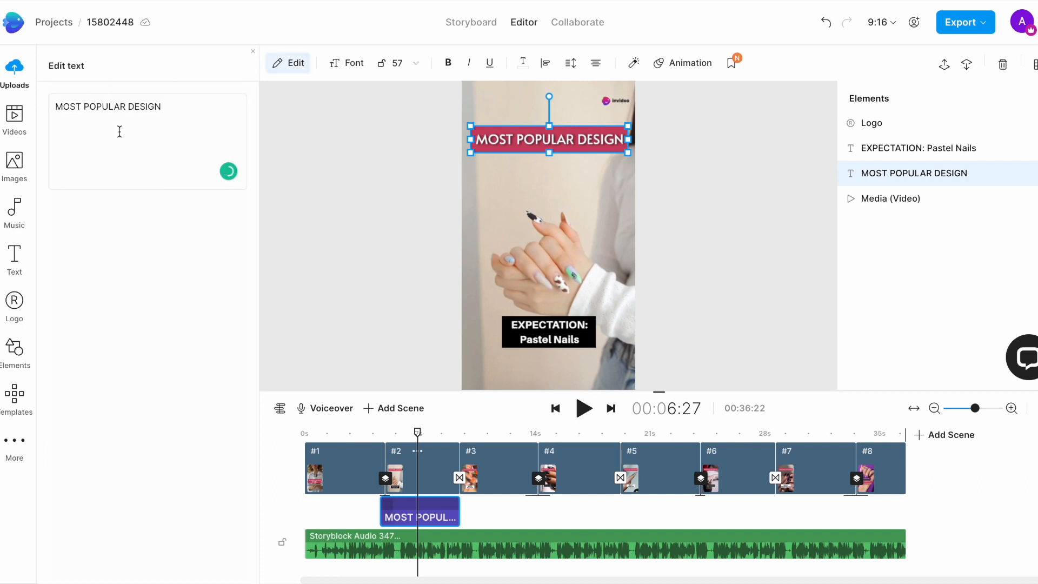
double_click(144, 107)
type("ITEM")
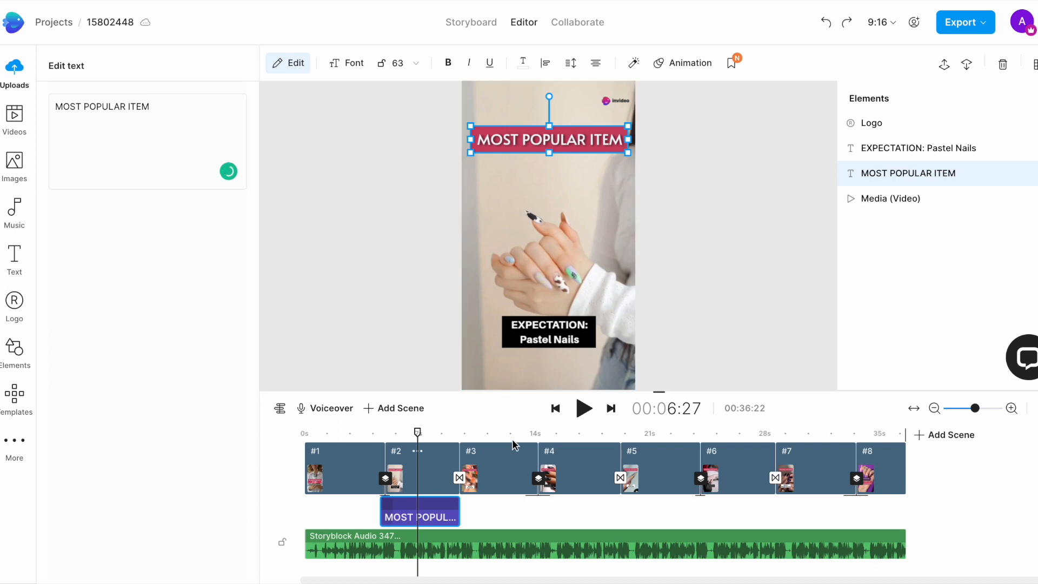
Replace "Pastel Nails" in scene 2's expectation caption with "Crescent Necklace".
left_click(550, 331)
left_click(133, 119)
mouse_move(133, 119)
left_mouse_down()
mouse_move(54, 120)
mouse_move(116, 123)
left_mouse_up()
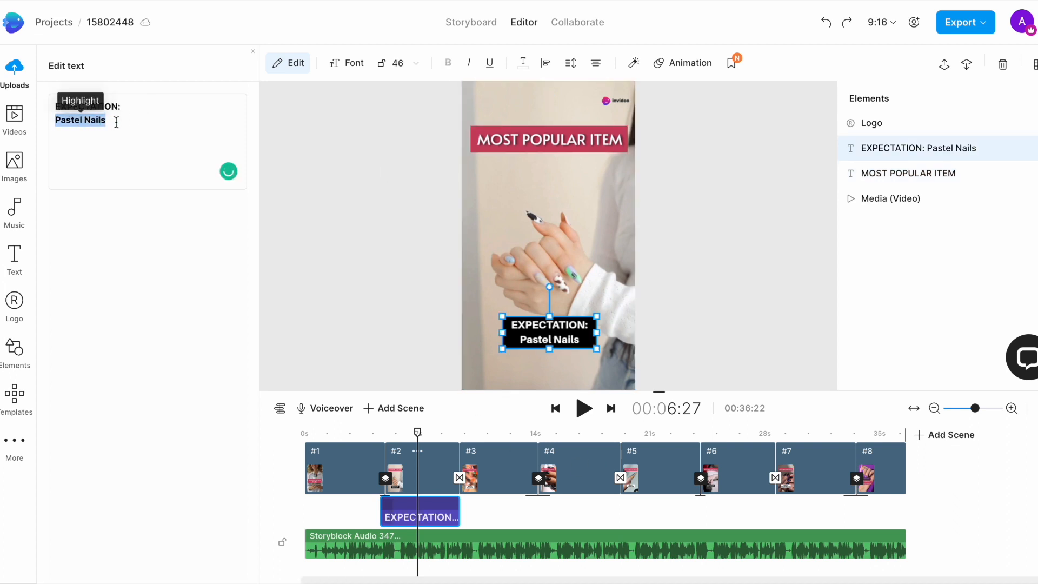
type("Crescent")
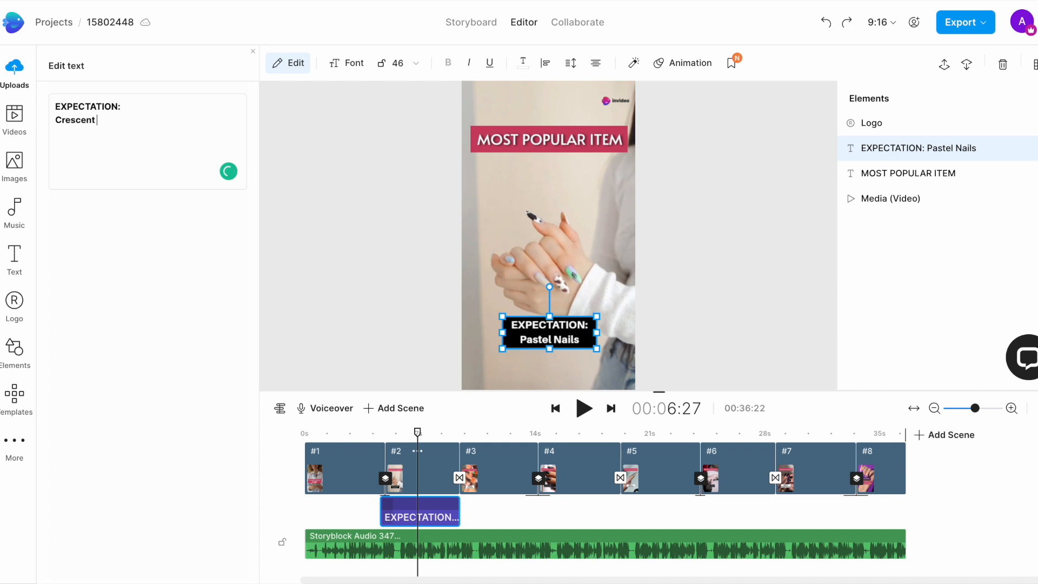
type(" Necklas")
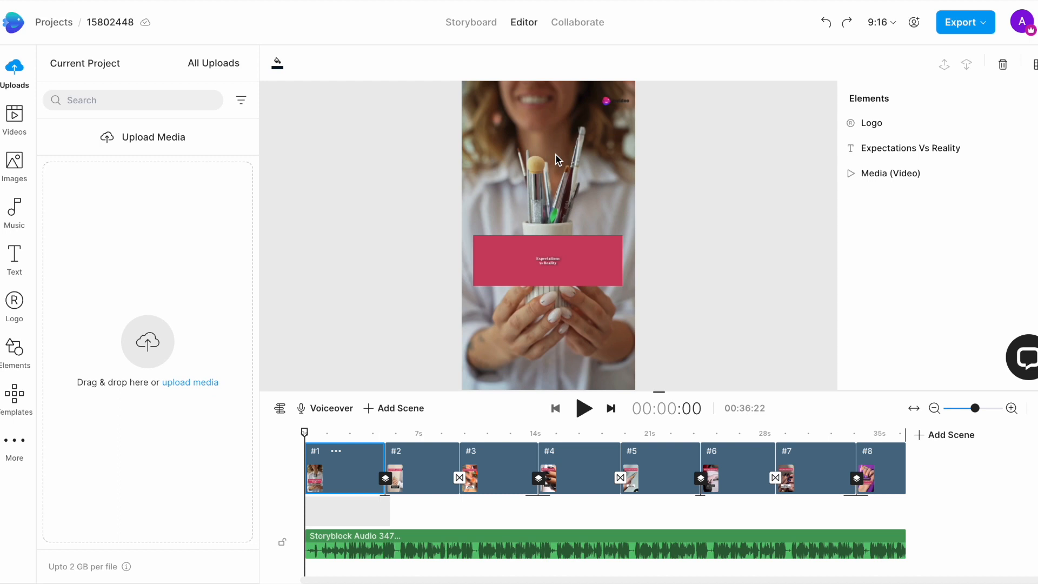
Select scene 1's background video and search the stock videos for "necklace".
left_click(556, 154)
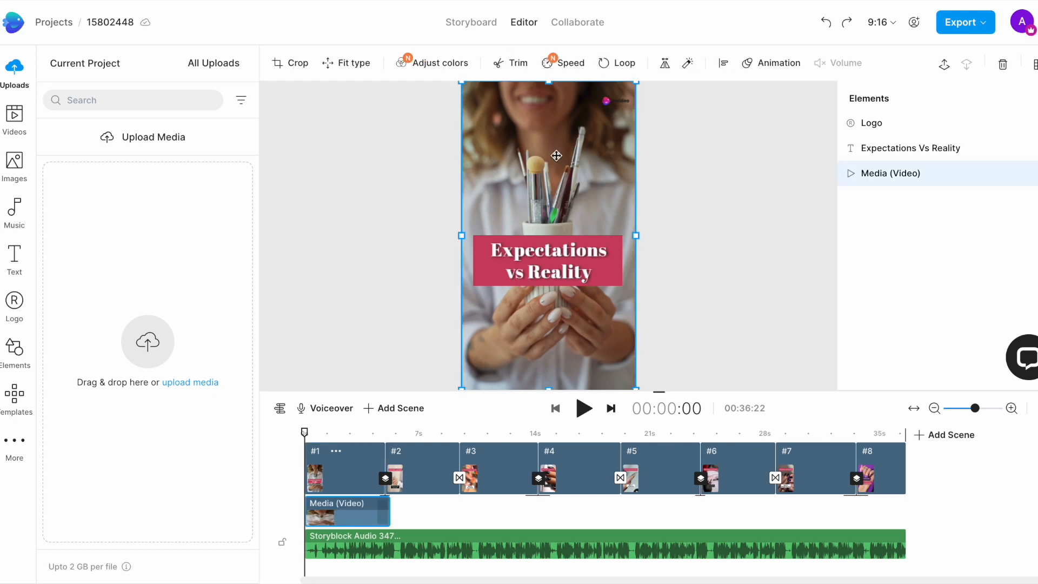
left_click(15, 119)
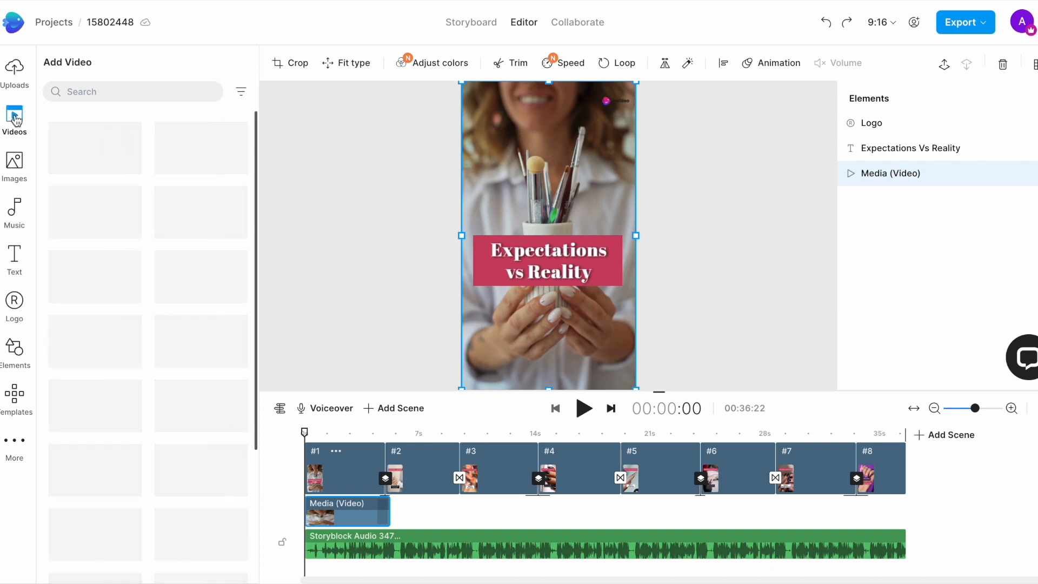
left_click(116, 88)
type("necklace")
left_click(136, 88)
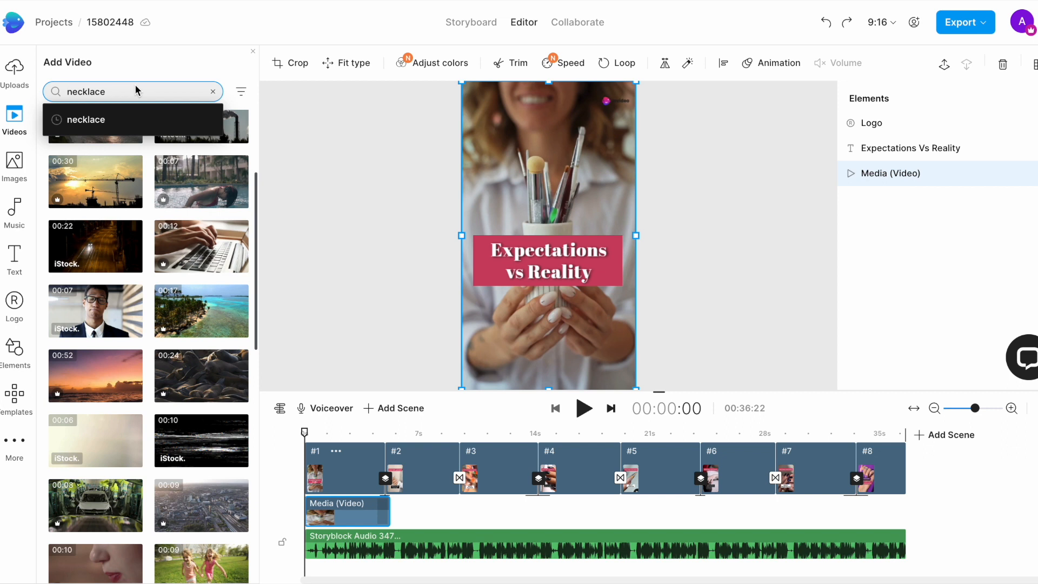
left_click(122, 111)
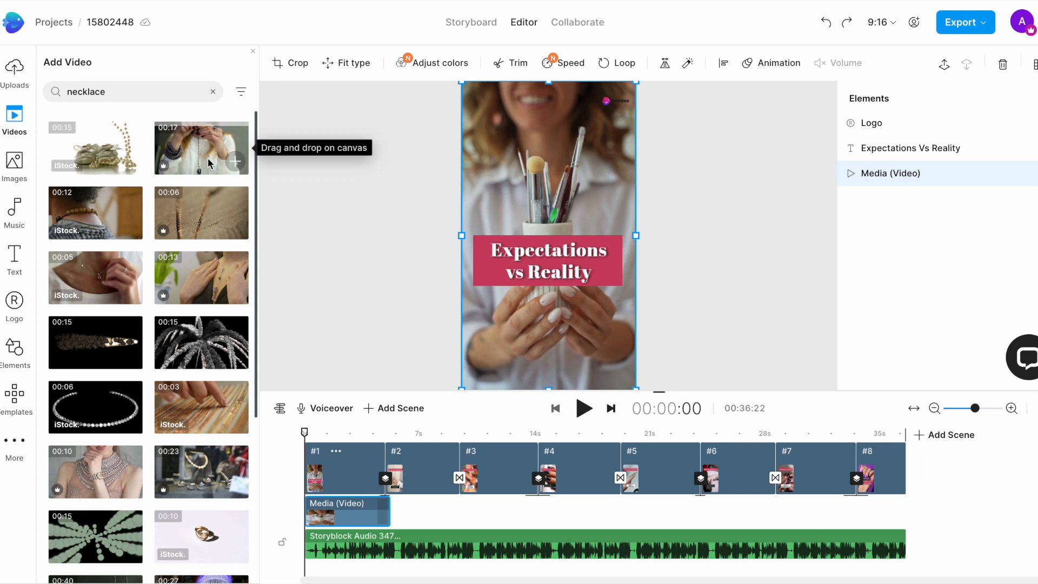
Replace scene 1's background with the 17-second necklace clip, trimmed to fit the scene using the section from about 4 to 9 seconds.
left_click_drag(194, 160, 474, 109)
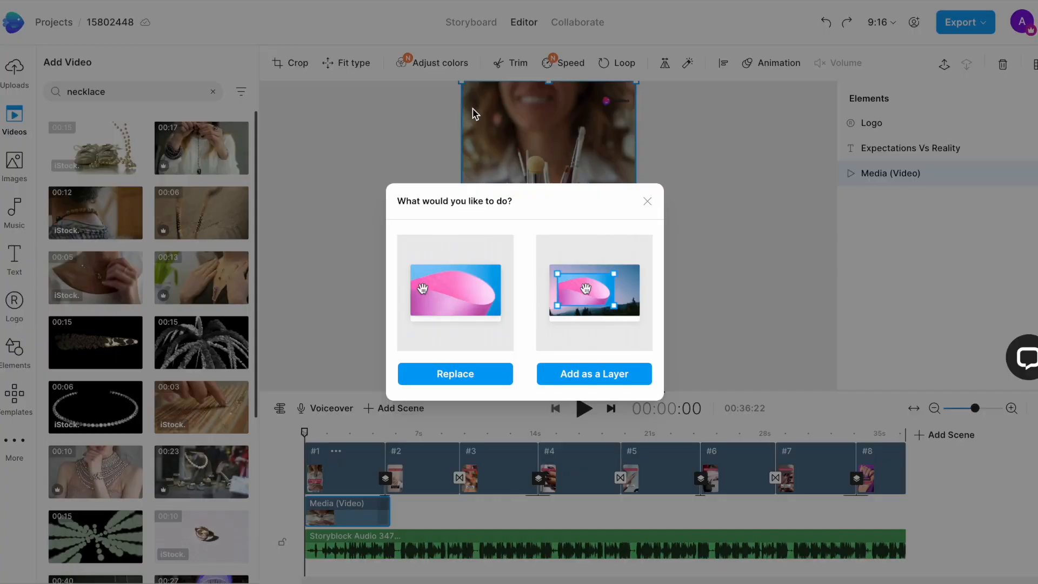
left_click(461, 376)
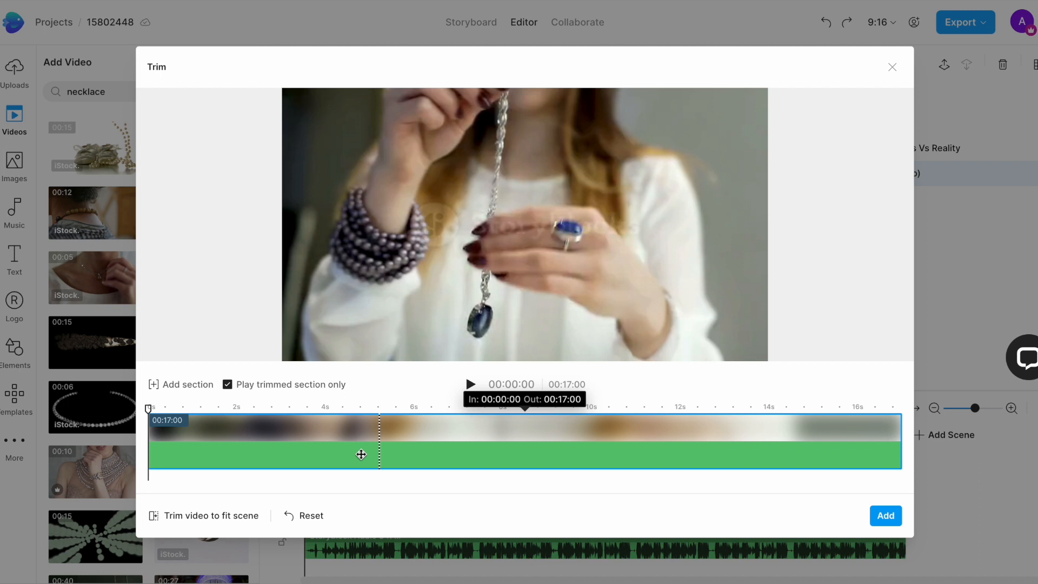
left_click(218, 517)
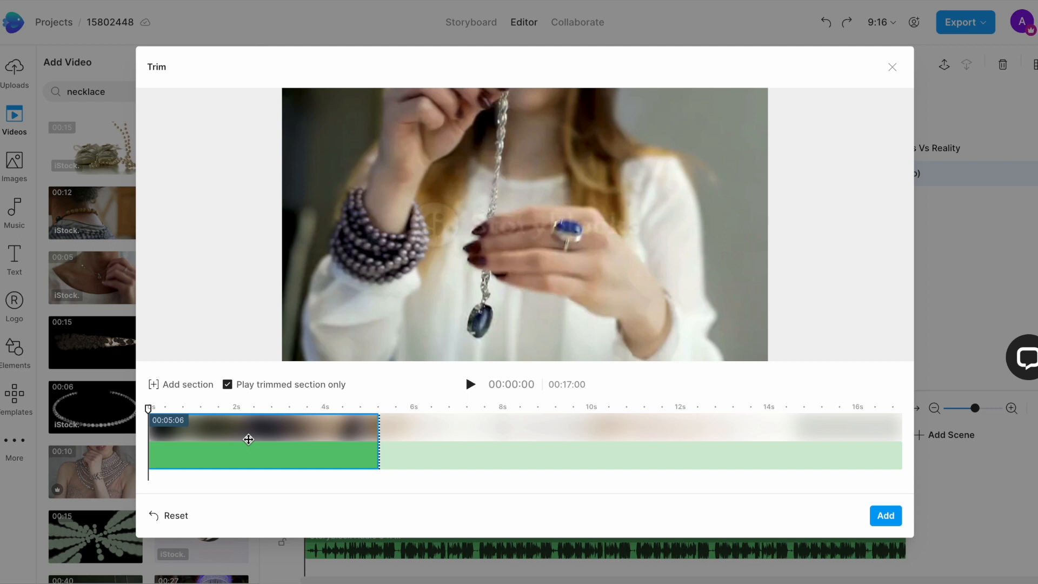
mouse_move(249, 439)
left_mouse_down()
mouse_move(303, 440)
mouse_move(213, 436)
mouse_move(249, 441)
left_mouse_up()
left_click_drag(253, 442, 442, 421)
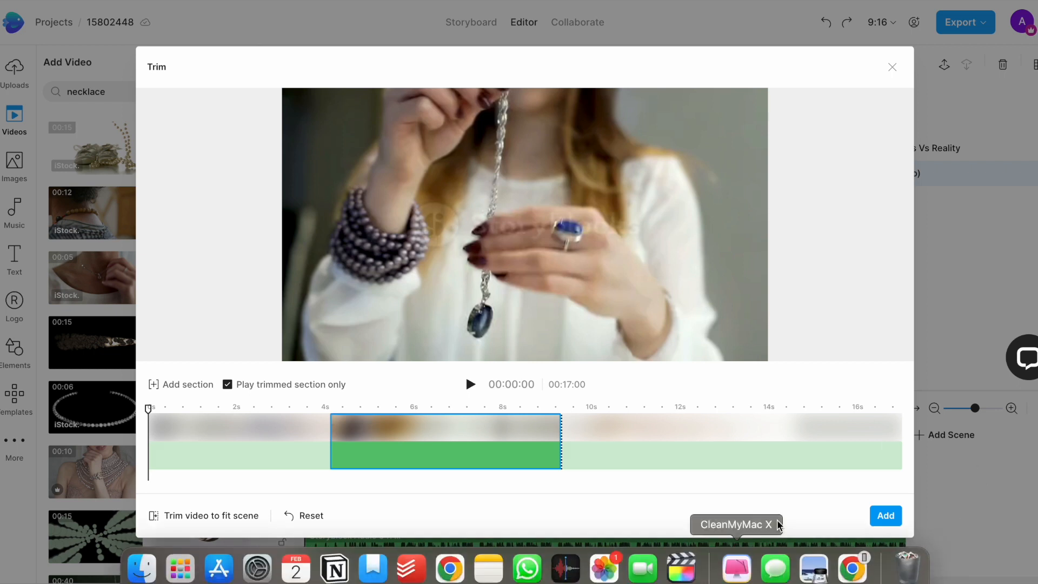
left_click(885, 516)
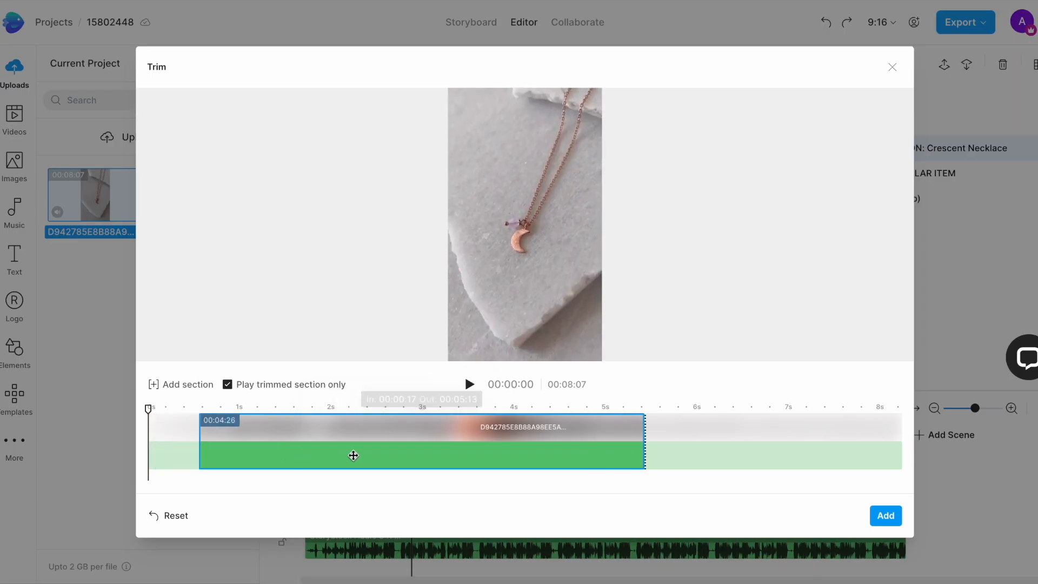
Adjust the trimmed section of the uploaded crescent necklace clip, add it to scene 2, and delete the extra image layer over it.
left_click_drag(352, 454, 379, 466)
left_click(884, 516)
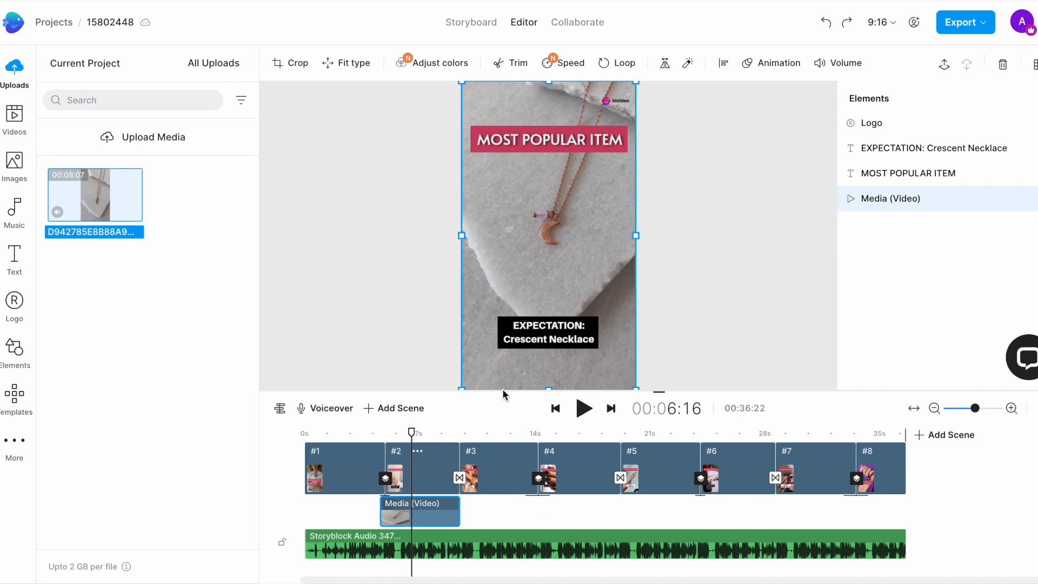
left_click(124, 171)
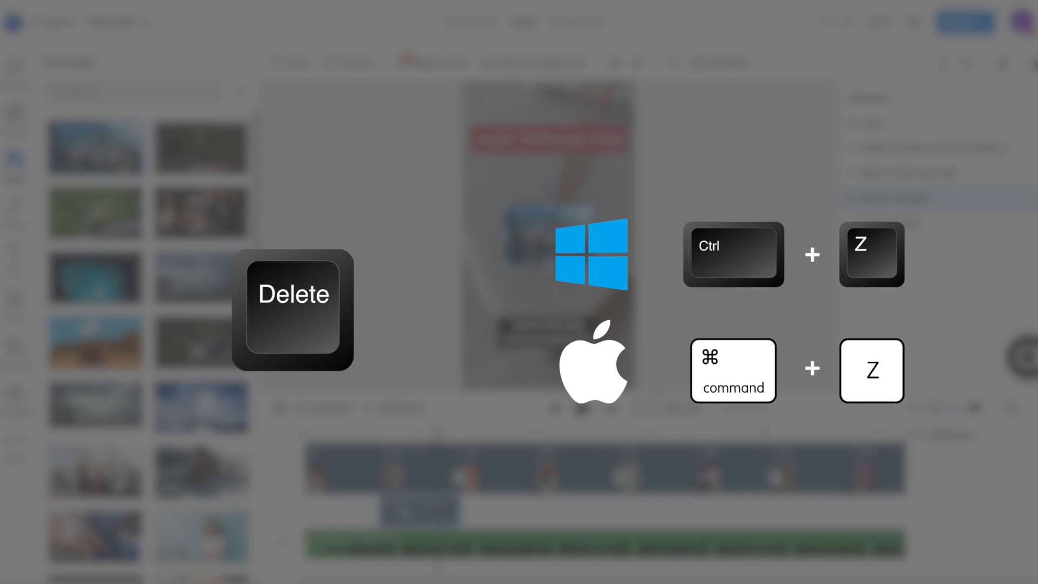
key("Delete")
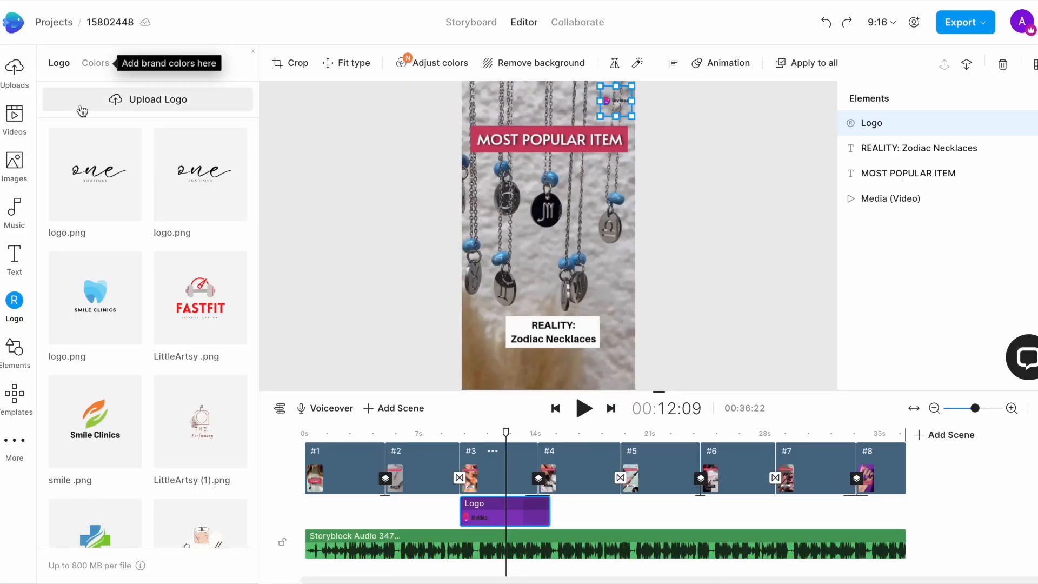
Upload LittleArtsy.png from the Desktop as the project's logo.
left_click(113, 105)
left_click(367, 181)
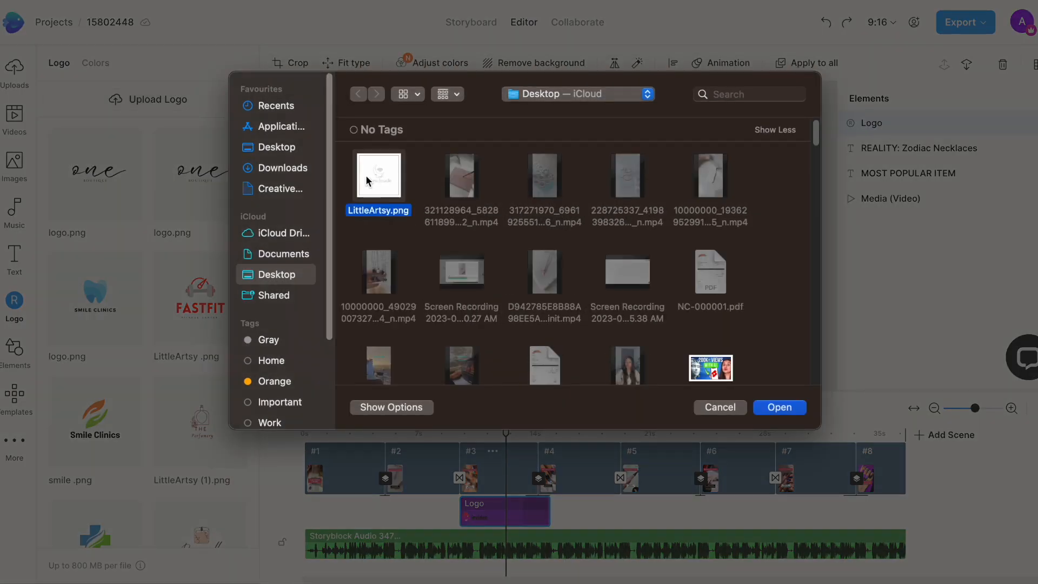
left_click(779, 407)
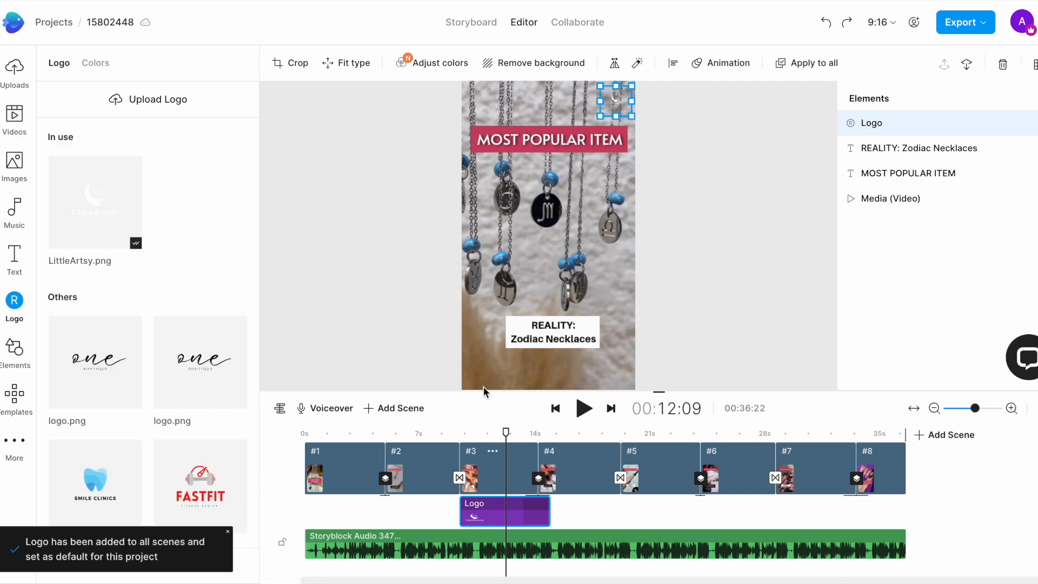
Play the finished video from the start and export it at 1080p.
left_click(581, 442)
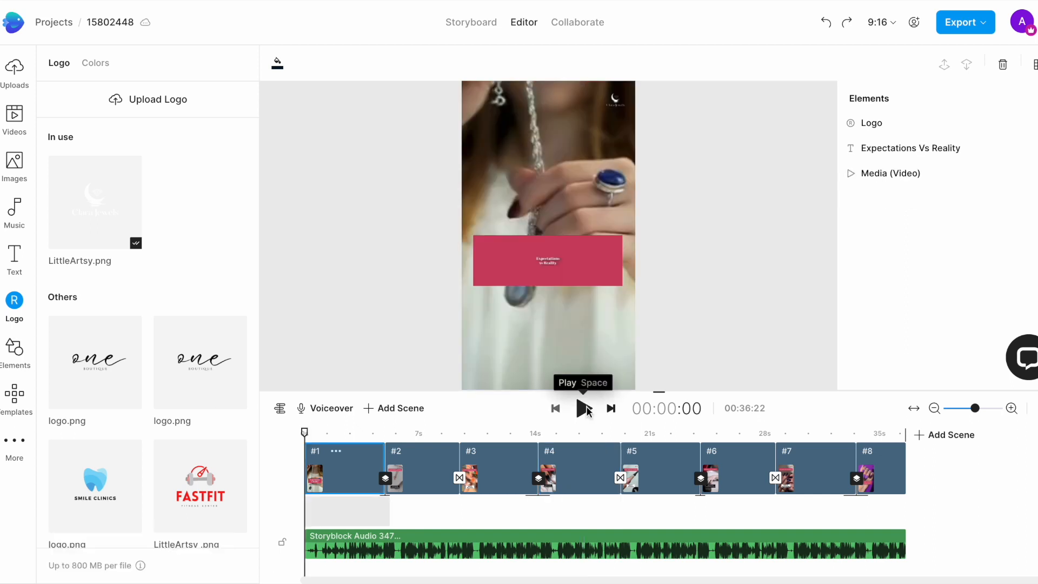
left_click(584, 408)
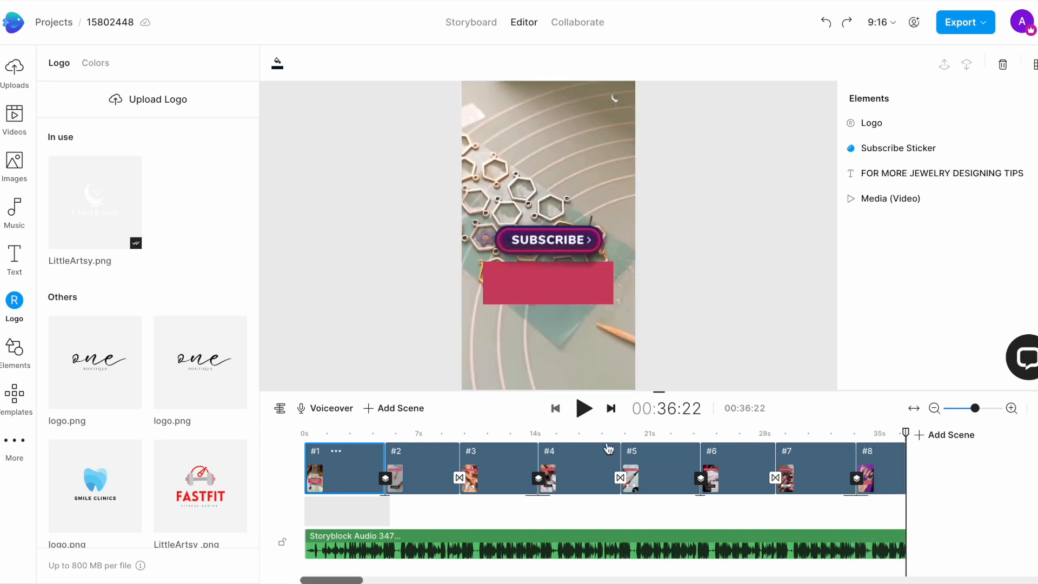
left_click(961, 24)
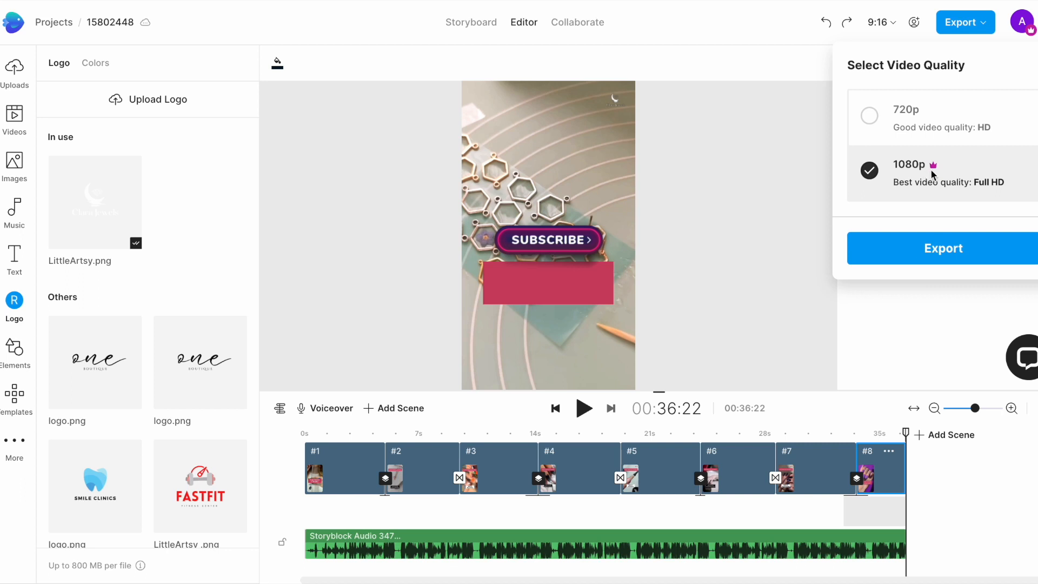
left_click(942, 245)
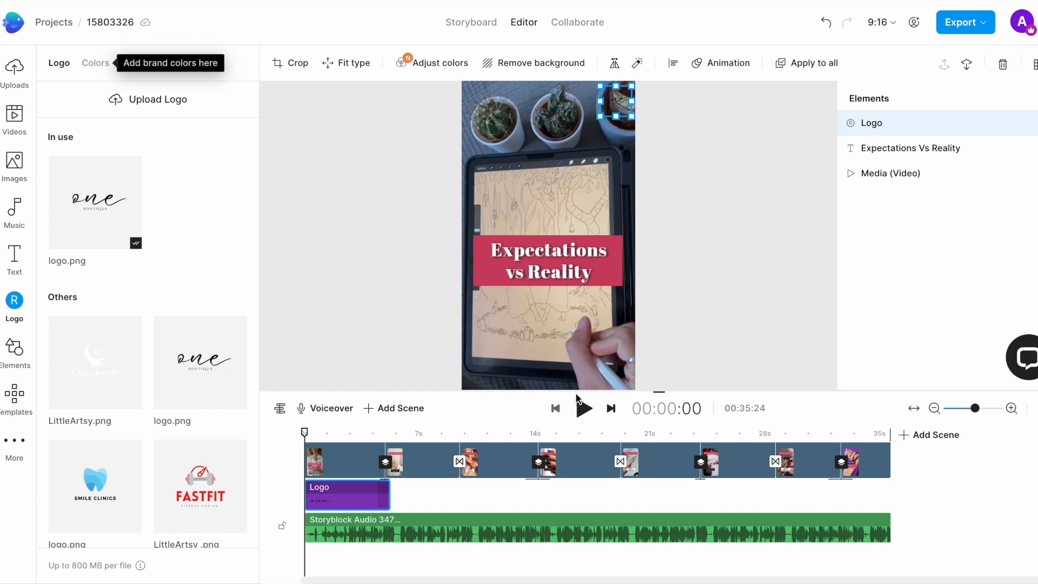
Play the drawing-themed version of the Expectations vs Reality video from the start.
left_click(584, 409)
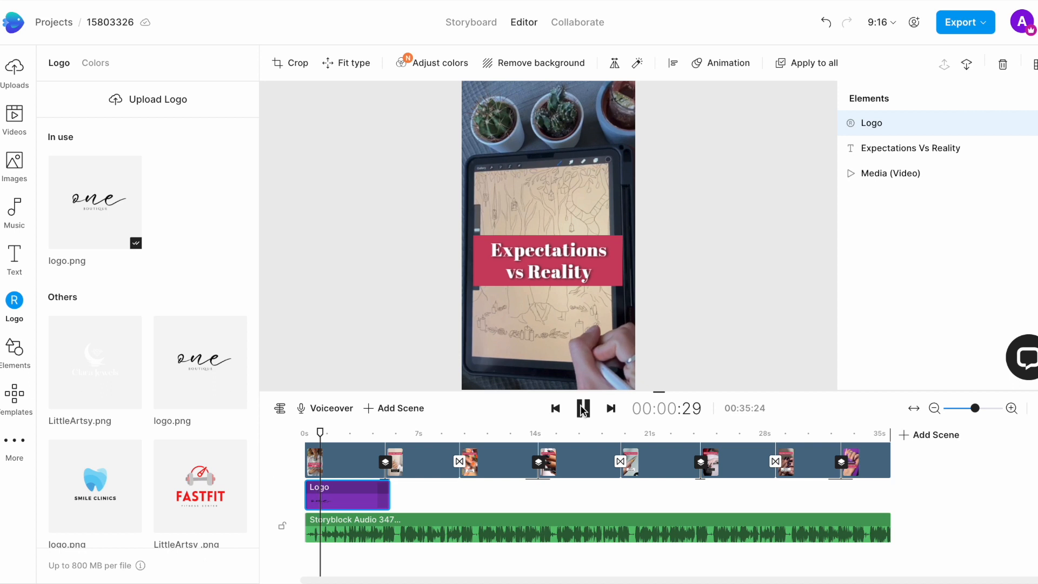